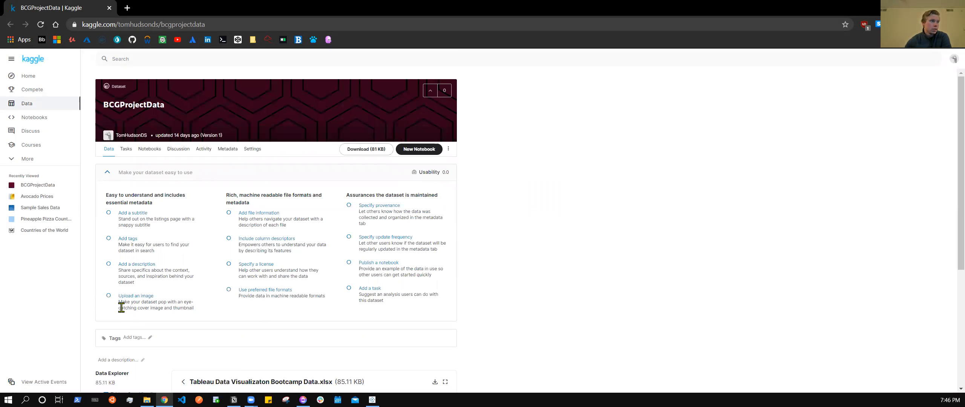
- Download Tableau Data Visualizaton Bootcamp Data.xlsx from the Kaggle dataset page to the Desktop, without the "(1)" suffix in its name
scroll(113, 308, "down", 3)
scroll(90, 306, "down", 2)
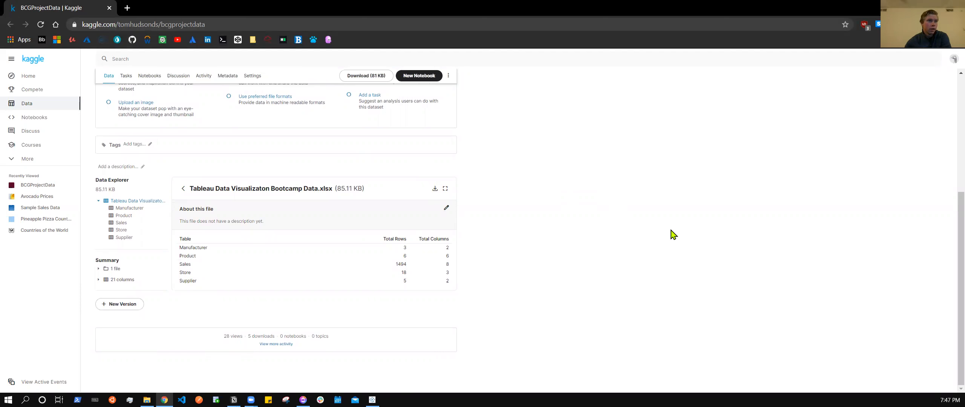
left_click(39, 103)
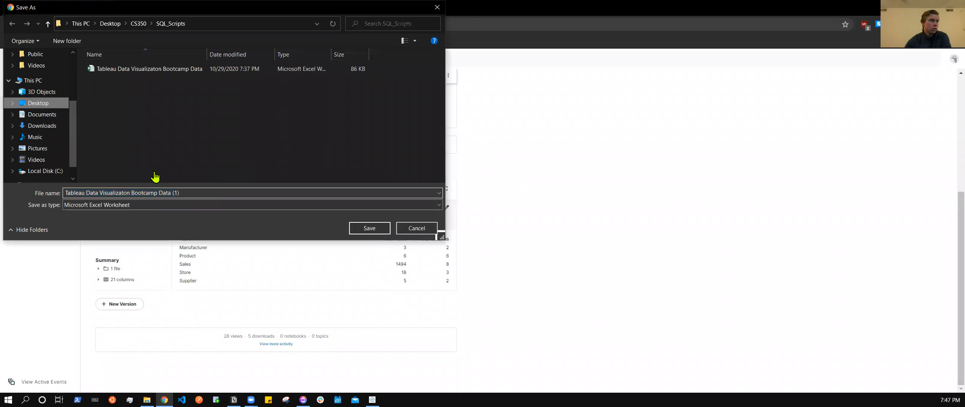
left_click(218, 192)
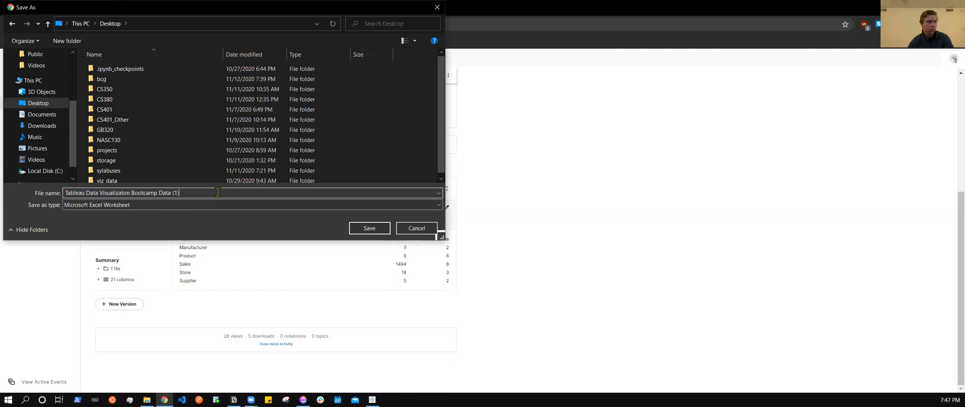
key("Return")
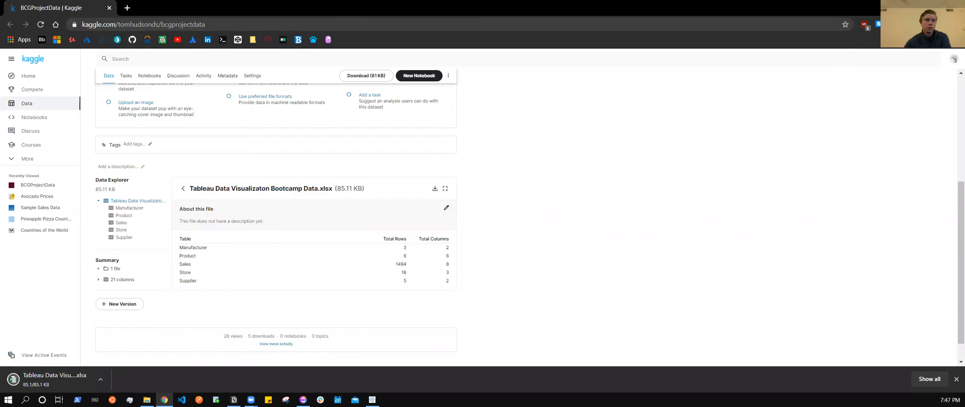
- Switch to Tableau and connect to the Excel workbook Tableau Data Visualizaton Bootcamp Data on the Desktop
left_click(911, 7)
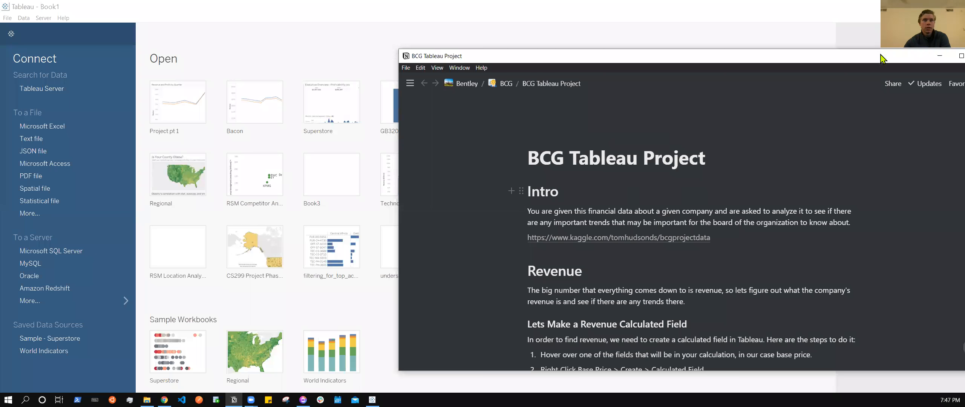
left_click(940, 56)
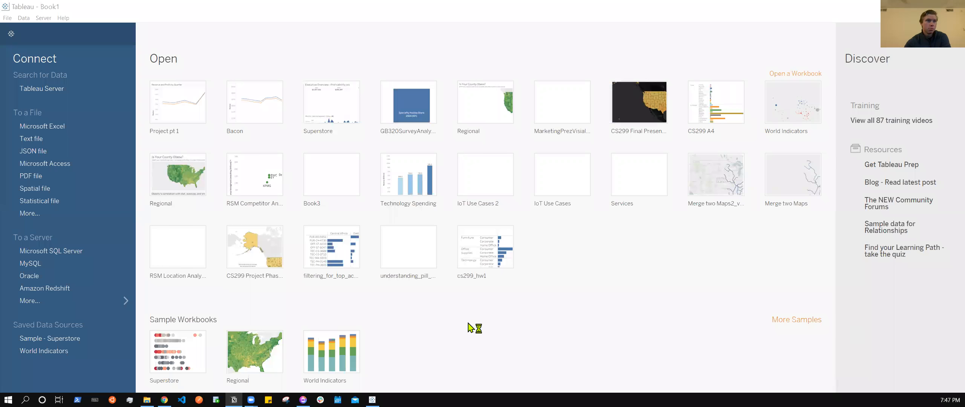
left_click(45, 128)
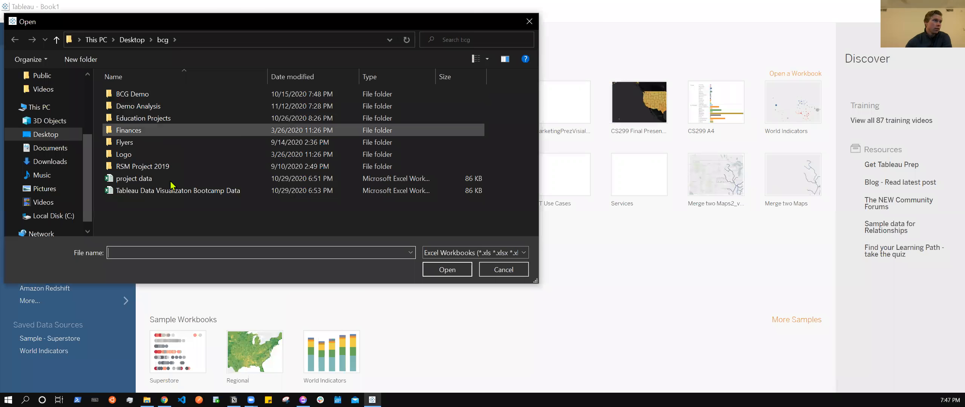
left_click(60, 135)
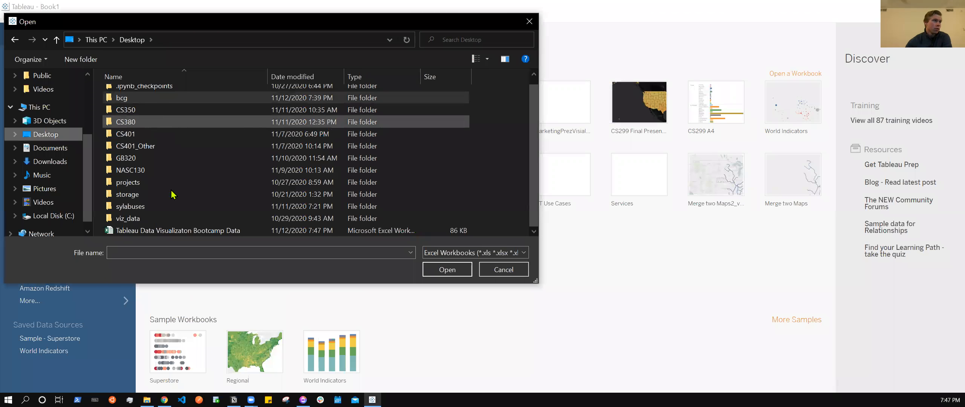
left_click(242, 231)
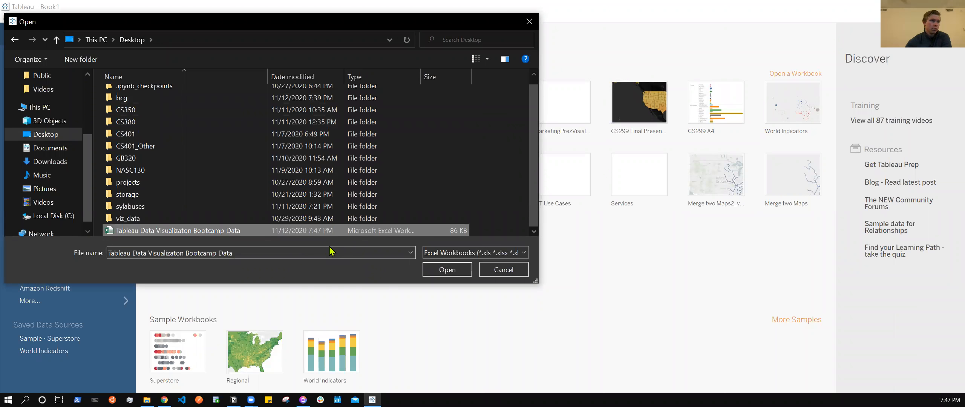
left_click(447, 270)
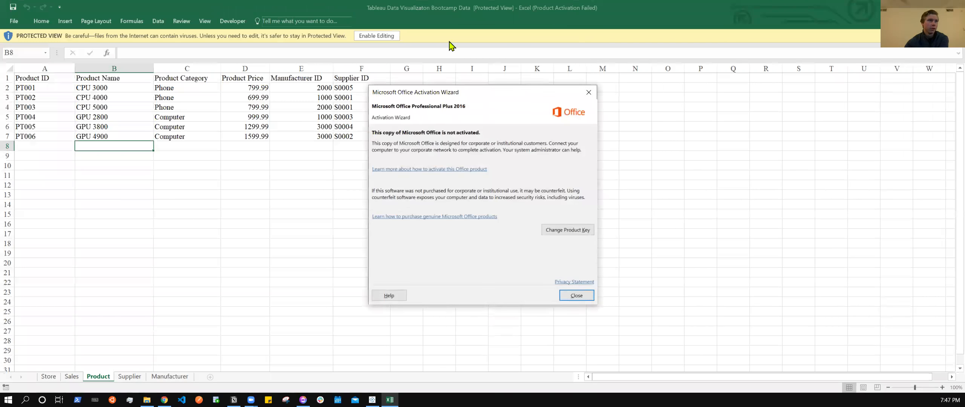
- Dismiss the Office activation wizard and examine the Store, Sales, Product, Supplier and Manufacturer sheets of the workbook in Excel
left_click(577, 296)
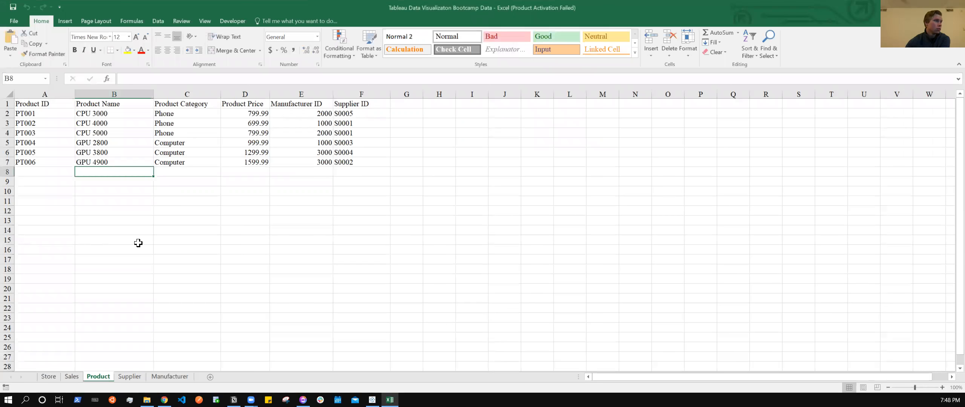
left_click(48, 376)
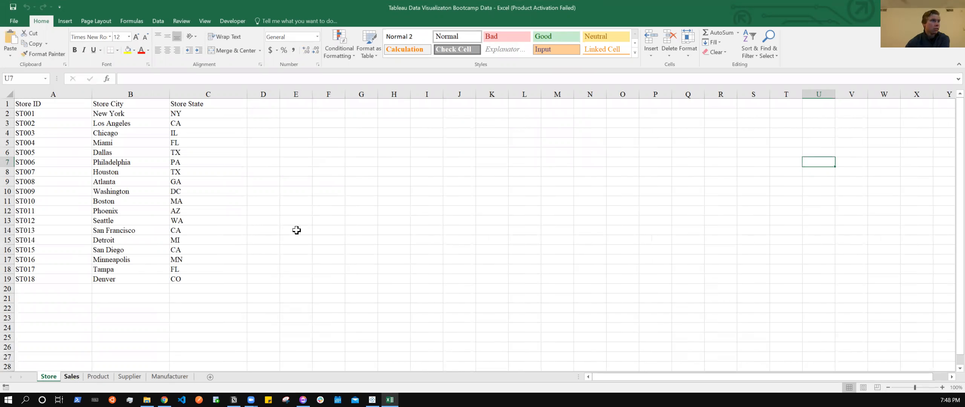
key("ctrl+Page_Down")
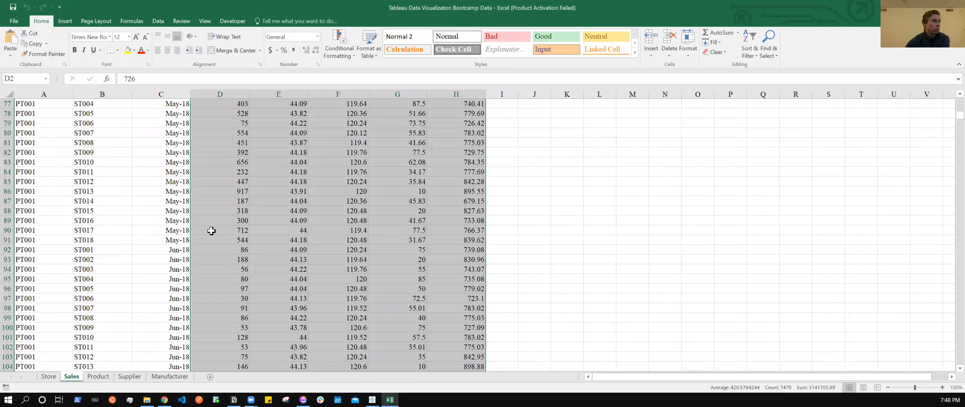
scroll(211, 231, "up", 20)
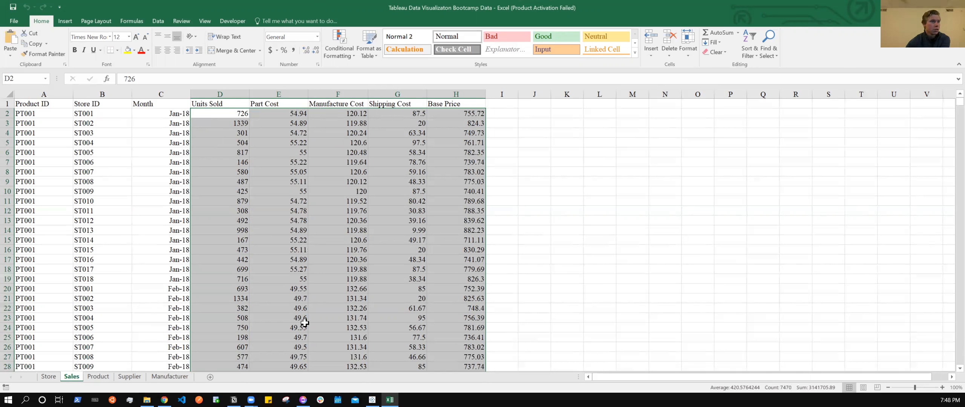
left_click(99, 377)
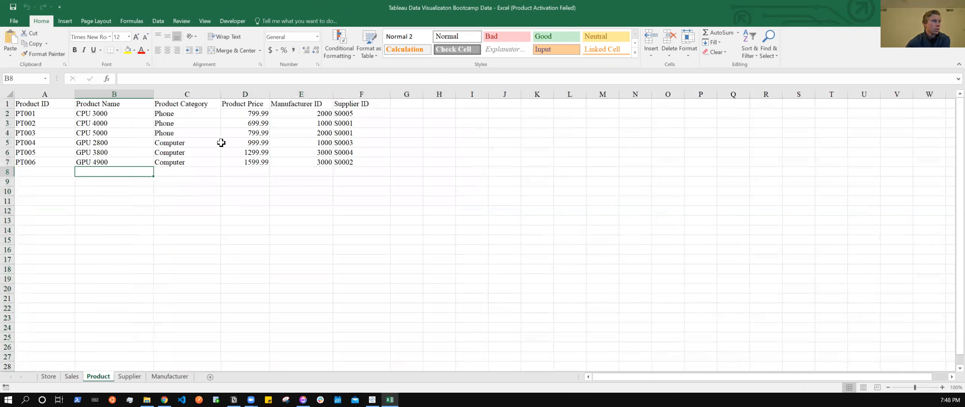
left_click(130, 376)
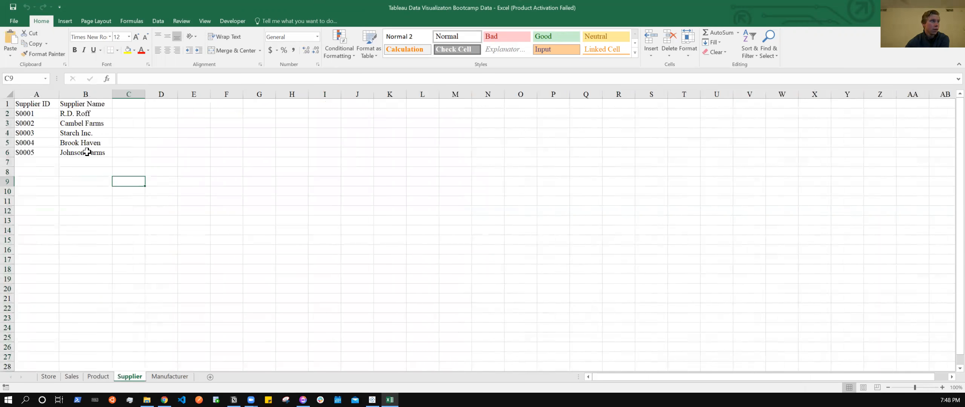
left_click(174, 383)
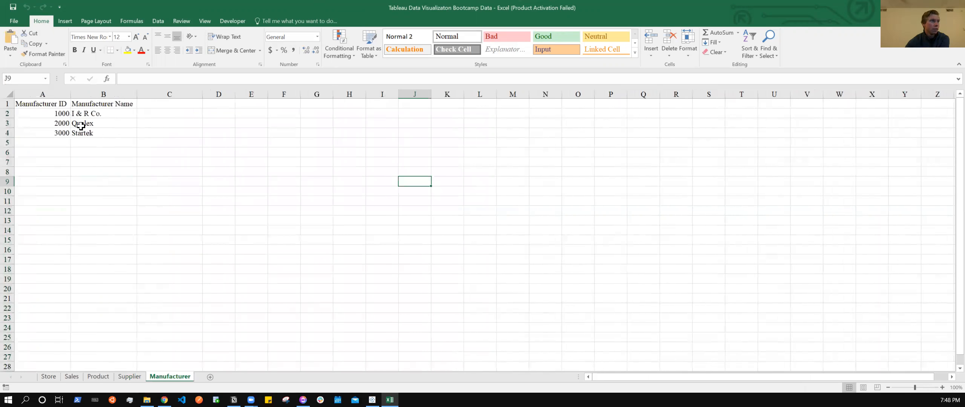
left_click(71, 377)
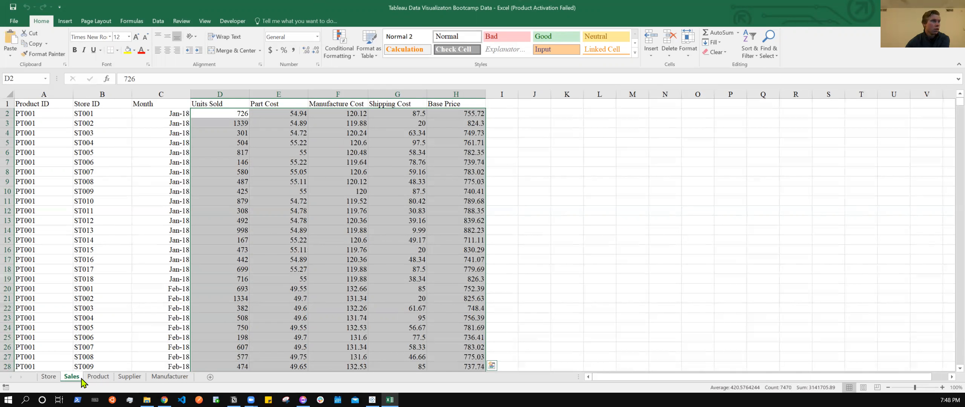
left_click(106, 378)
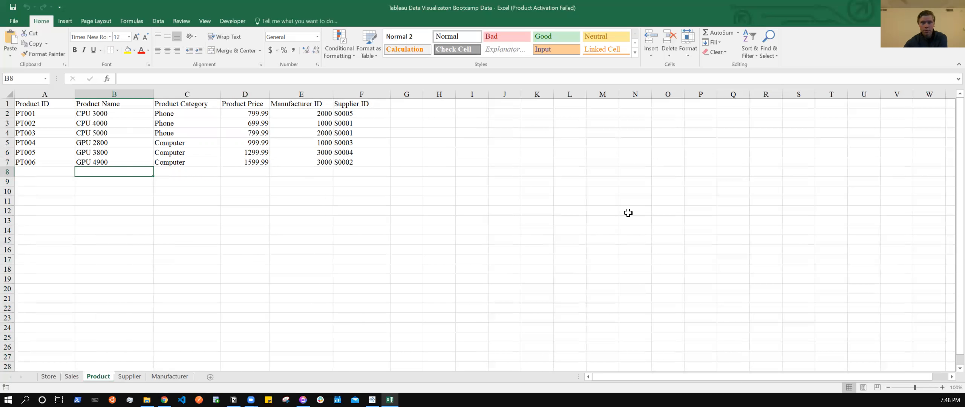
- Check the Product sheet's ID columns in Excel and add the Product table to the empty data source canvas in Tableau
left_click(924, 6)
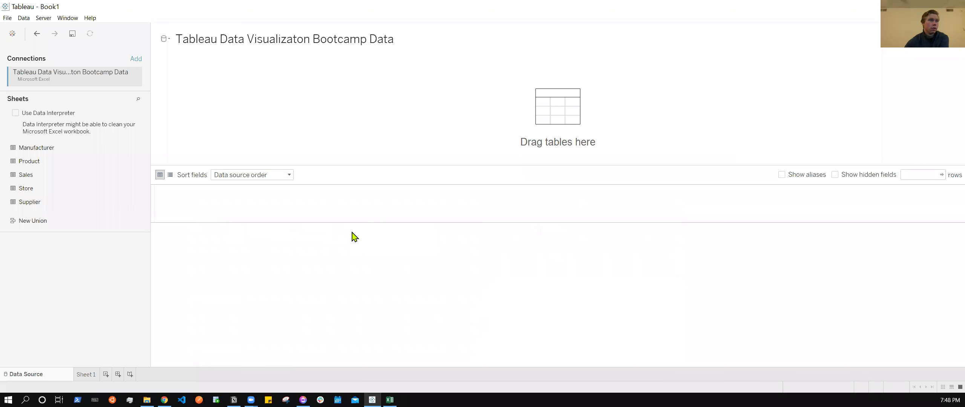
left_click(390, 400)
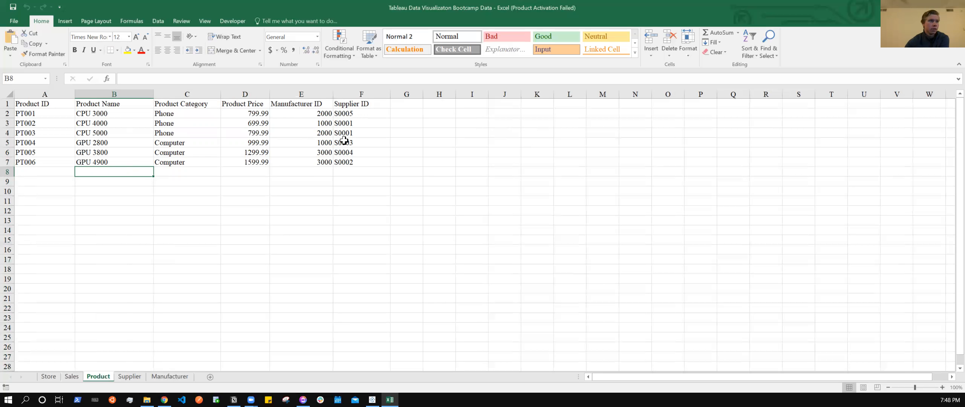
key("alt+Tab")
left_click_drag(34, 161, 273, 130)
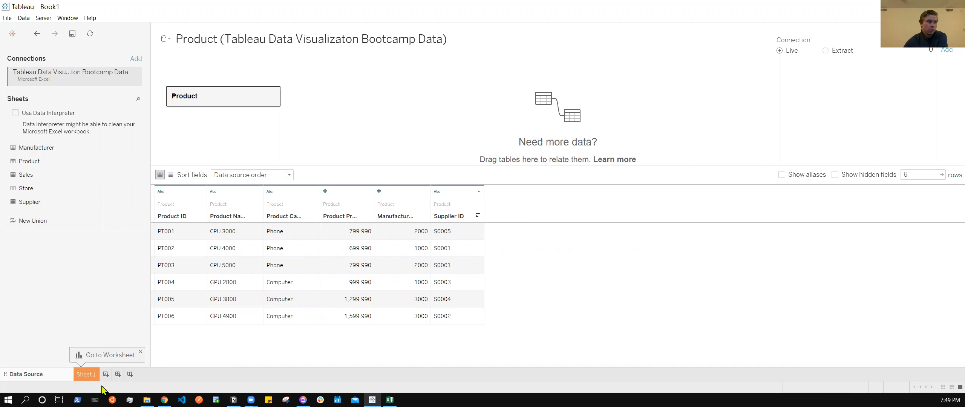
- Review the Product sheet in Excel and add the Manufacturer table in Tableau, related to Product on Manufacturer ID
left_click(390, 400)
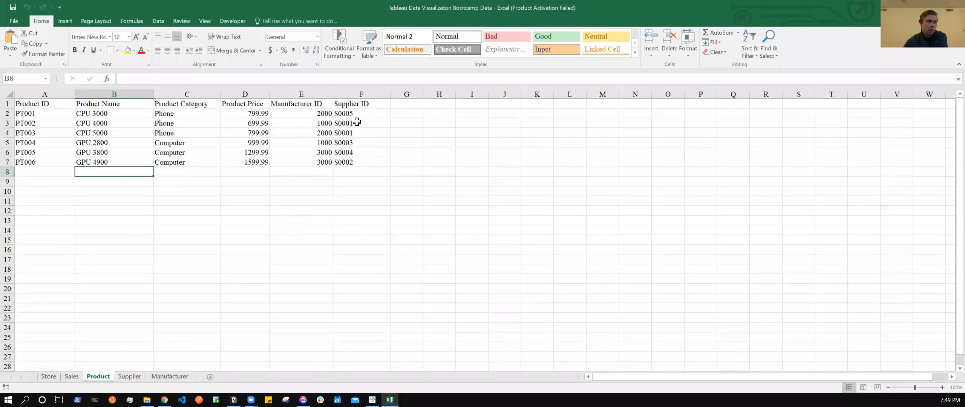
key("alt+Tab")
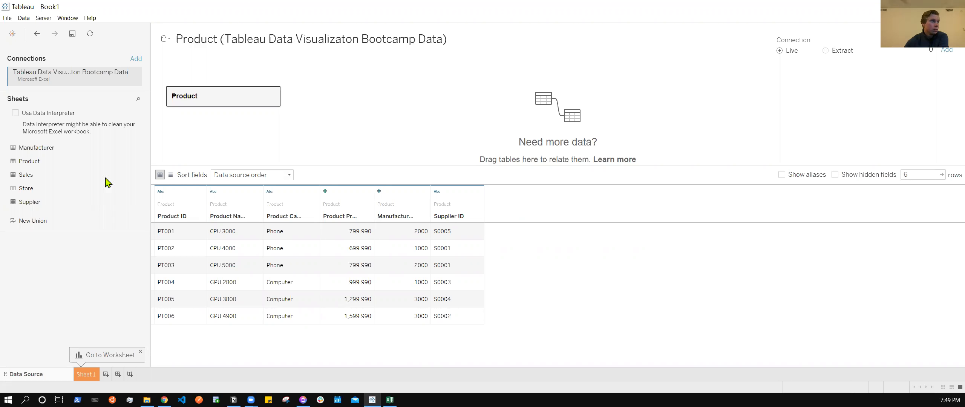
left_click_drag(50, 149, 340, 81)
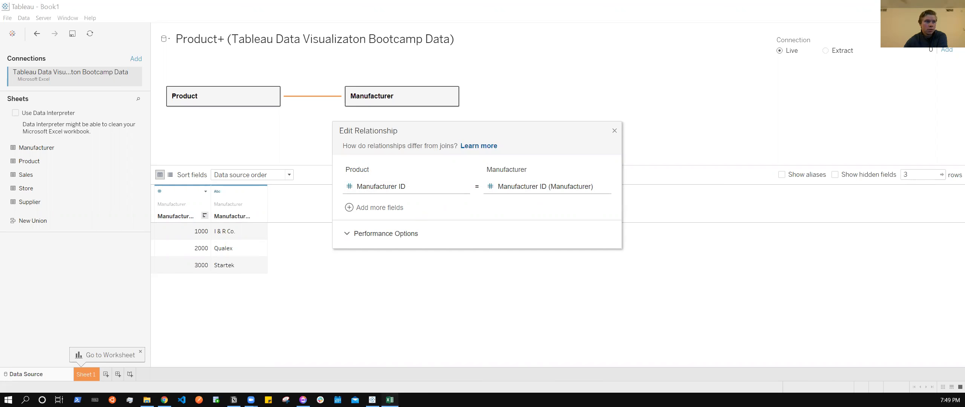
- Compare the Manufacturer ID column of the Product and Manufacturer sheets in Excel, and close the relationship settings back in Tableau
left_click(390, 400)
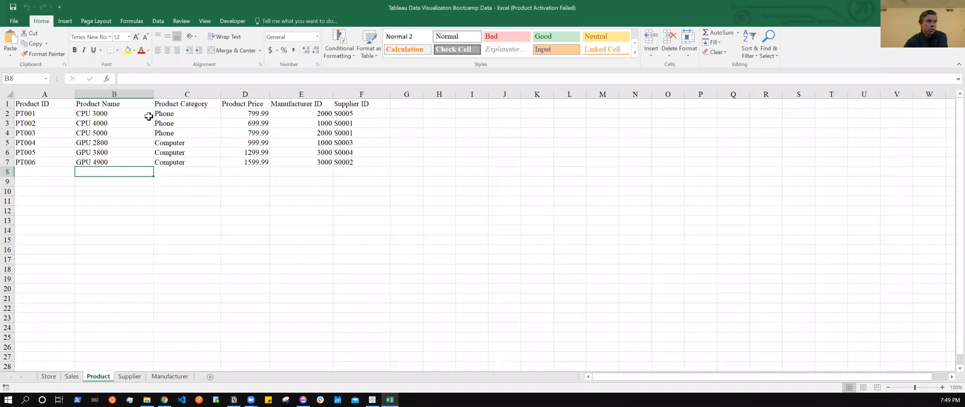
left_click(168, 377)
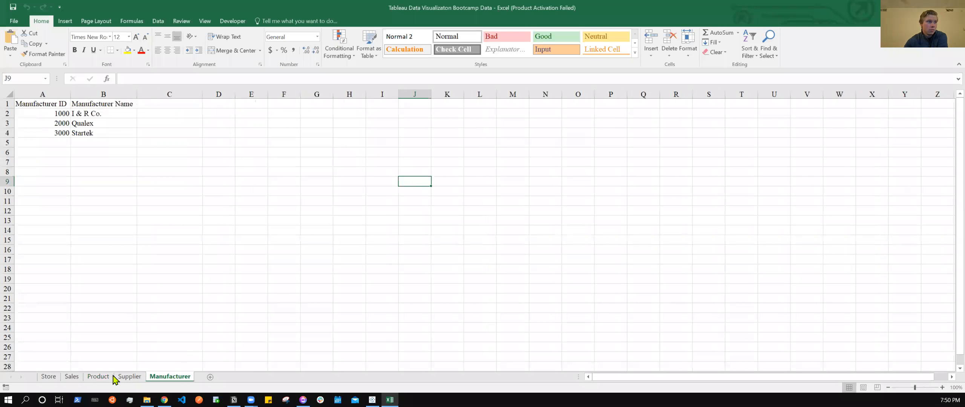
left_click(98, 376)
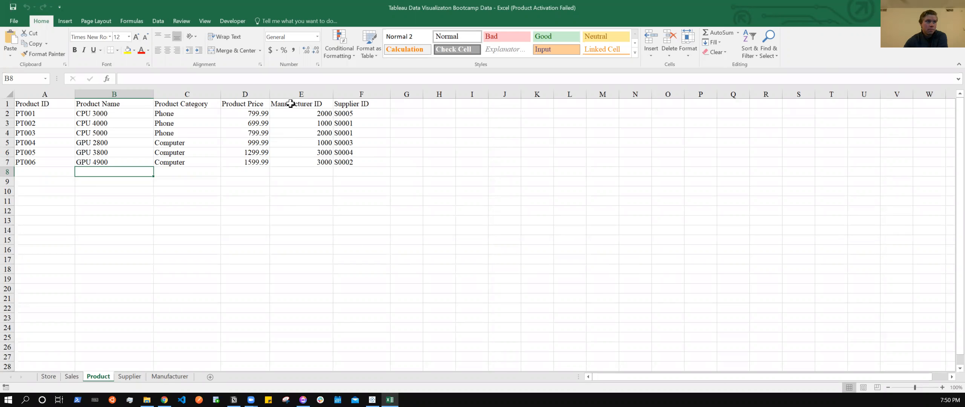
left_click(171, 377)
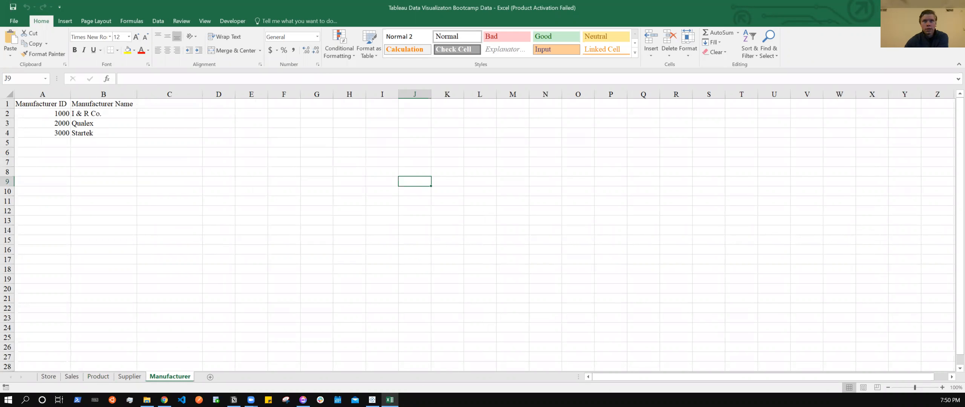
key("alt+Tab")
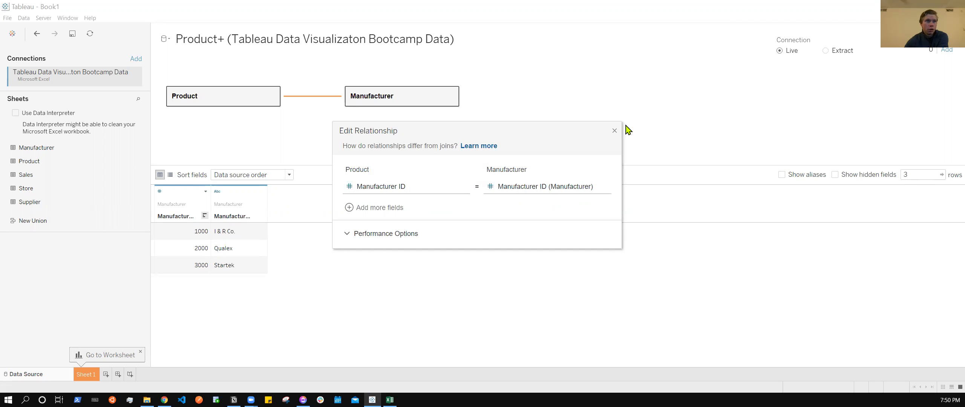
left_click(615, 130)
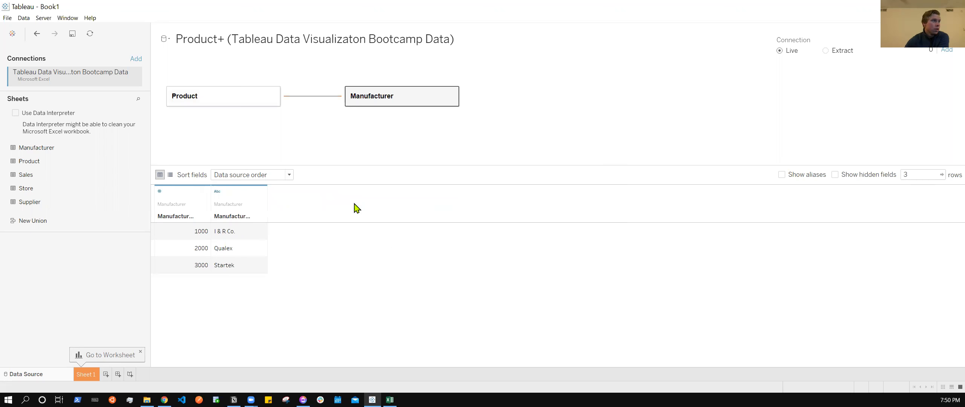
- Add the Supplier table to the canvas, related to Product on Supplier ID
left_click_drag(36, 202, 65, 220)
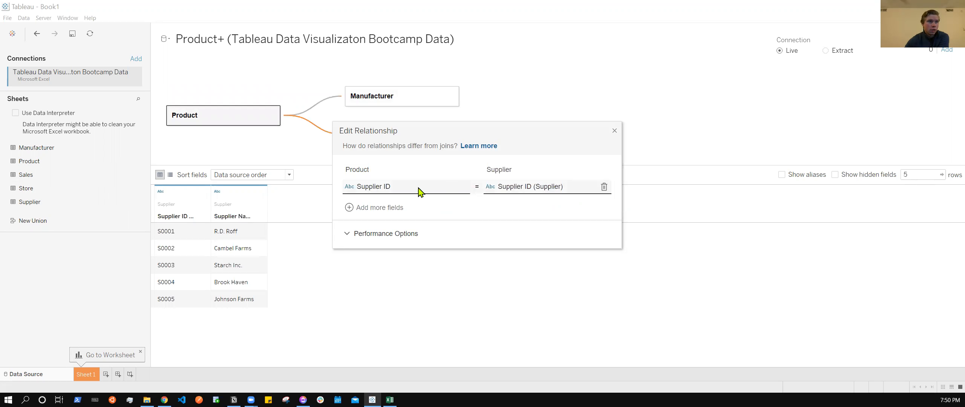
left_click(613, 134)
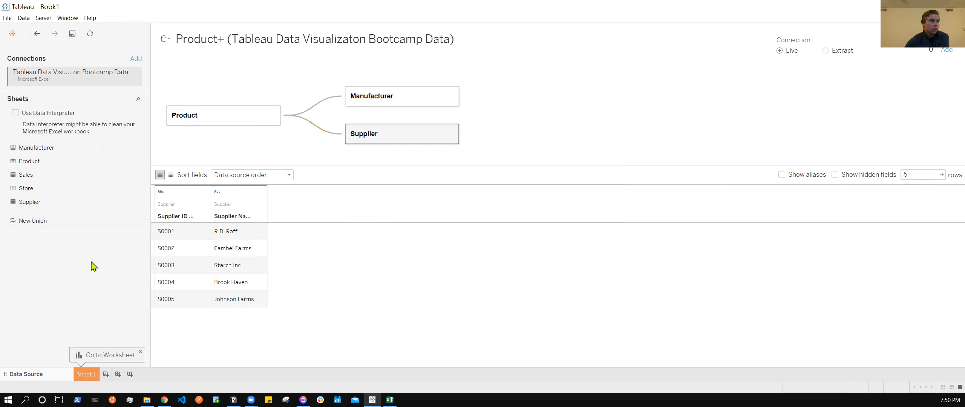
left_click_drag(67, 161, 517, 137)
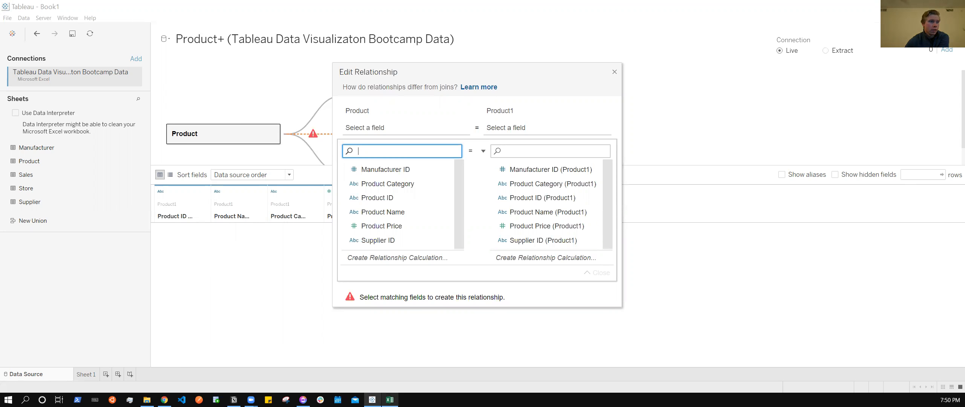
left_click(390, 400)
left_click(72, 376)
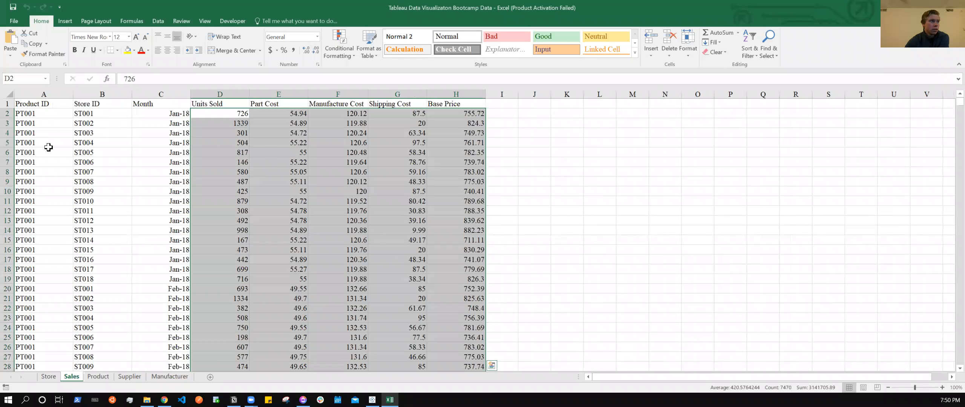
left_click(98, 376)
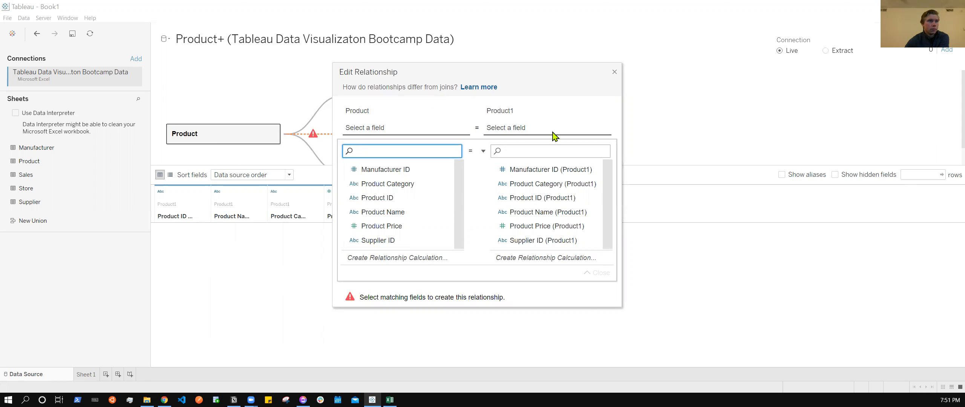
left_click(615, 74)
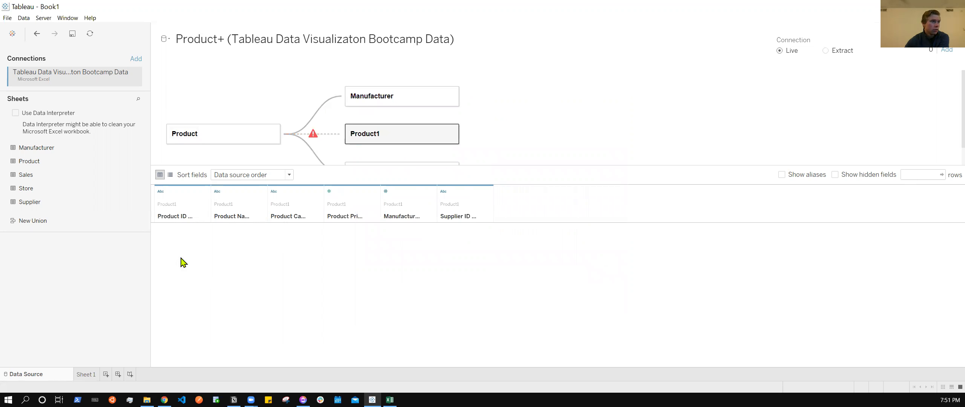
- Add the Sales table to the canvas, related to Product on Product ID
left_click_drag(34, 178, 370, 122)
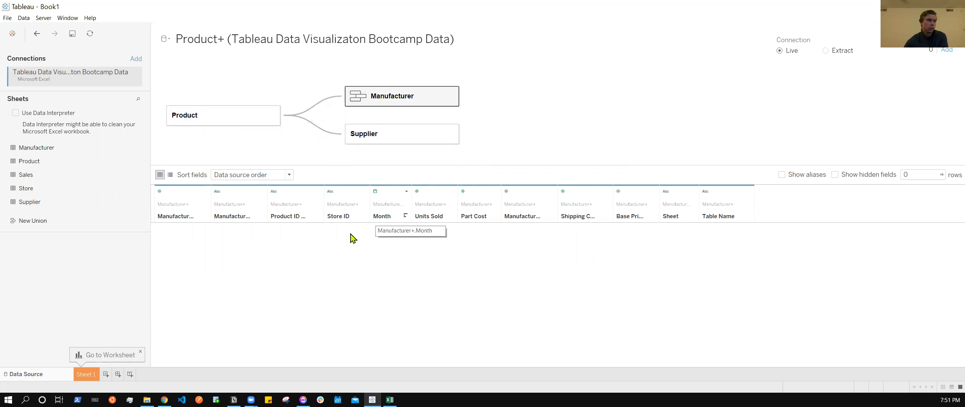
left_click(403, 104)
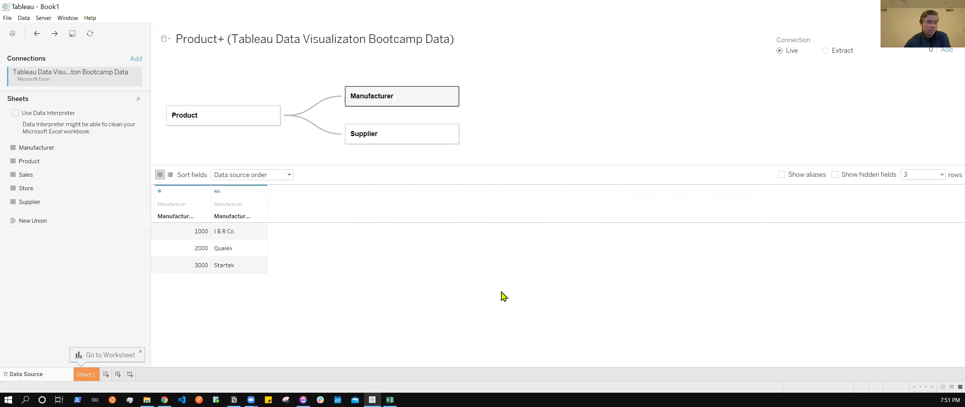
left_click_drag(26, 174, 285, 151)
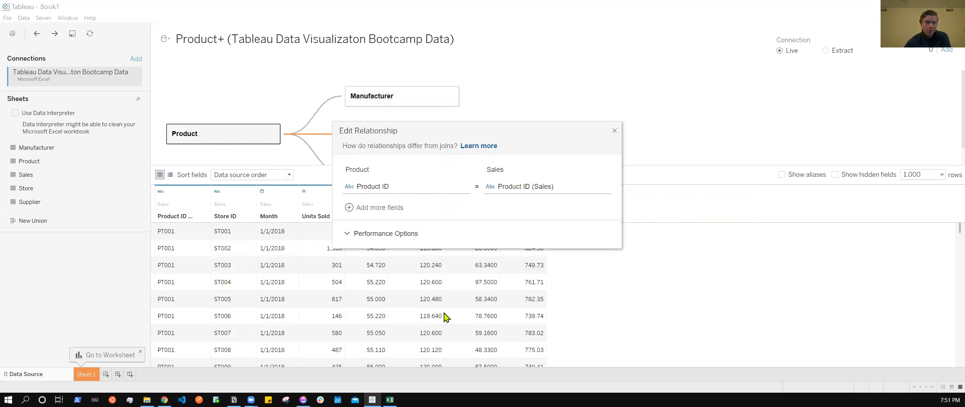
left_click(615, 131)
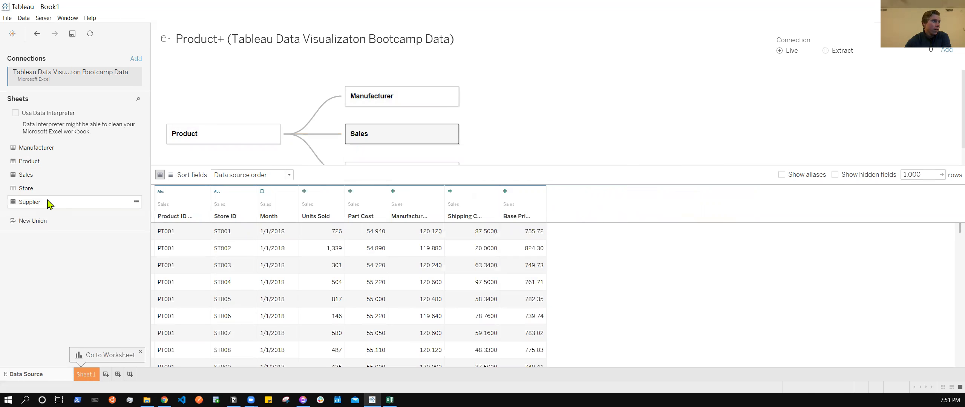
- Add the Store table to the canvas, related to Sales on Store ID, and check the Product sheet in Excel before returning to Tableau
left_click_drag(51, 188, 537, 142)
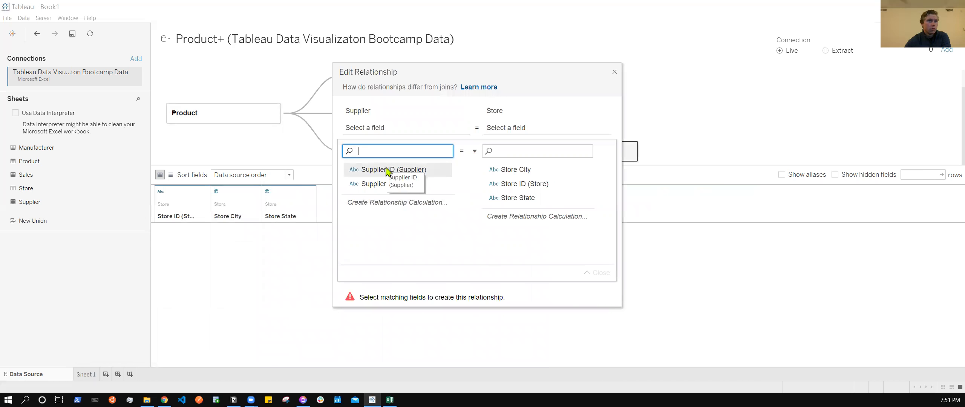
left_click(614, 71)
left_click_drag(568, 159, 505, 117)
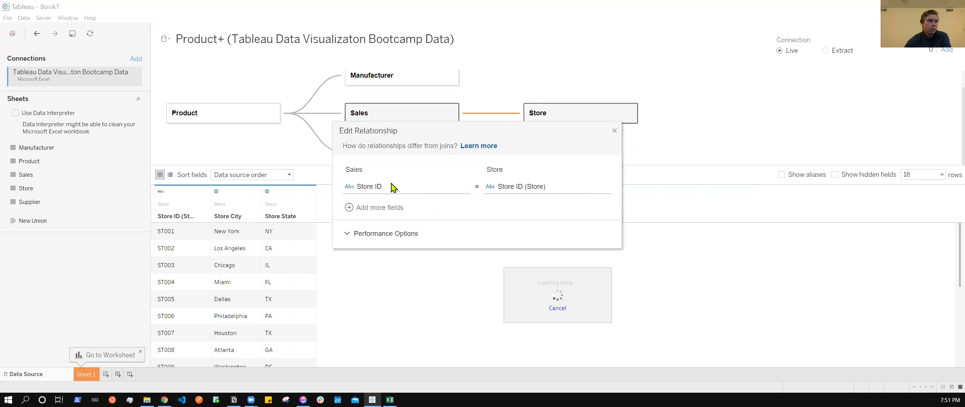
left_click(615, 130)
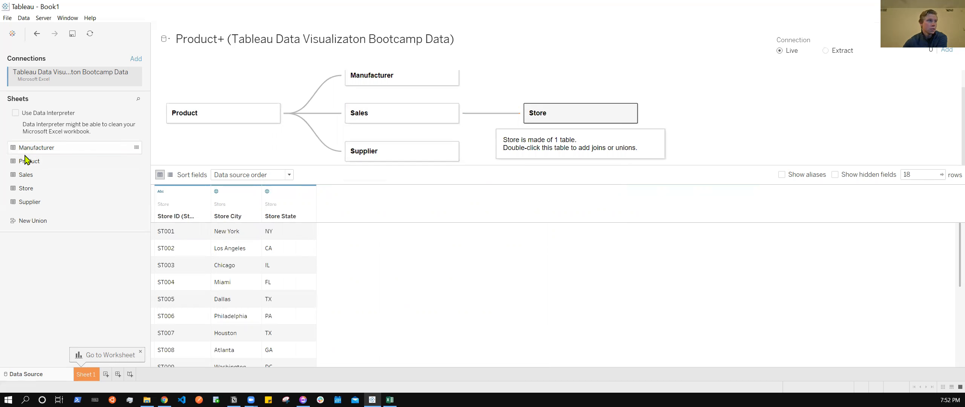
left_click(390, 400)
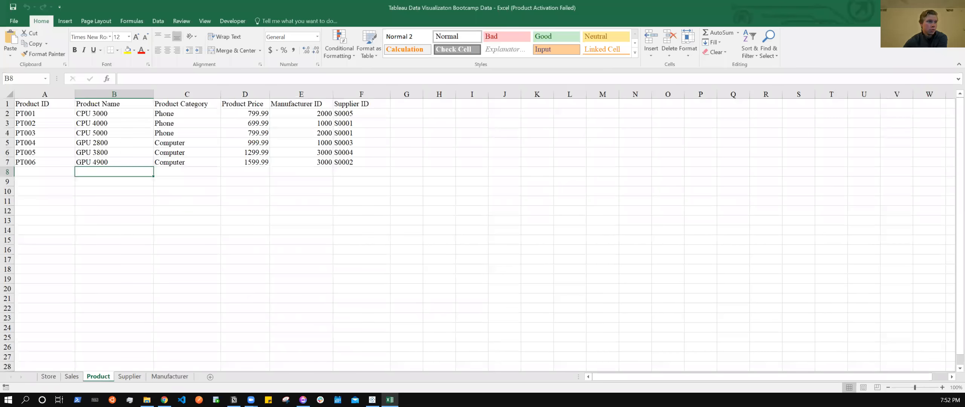
key("alt+Tab")
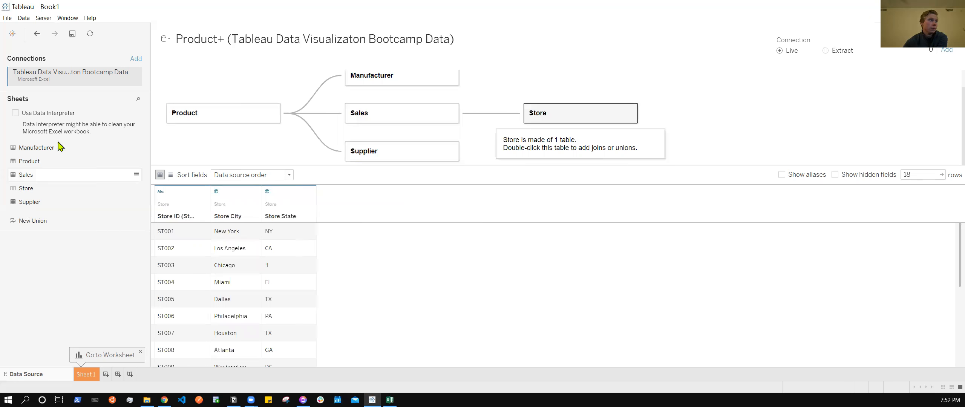